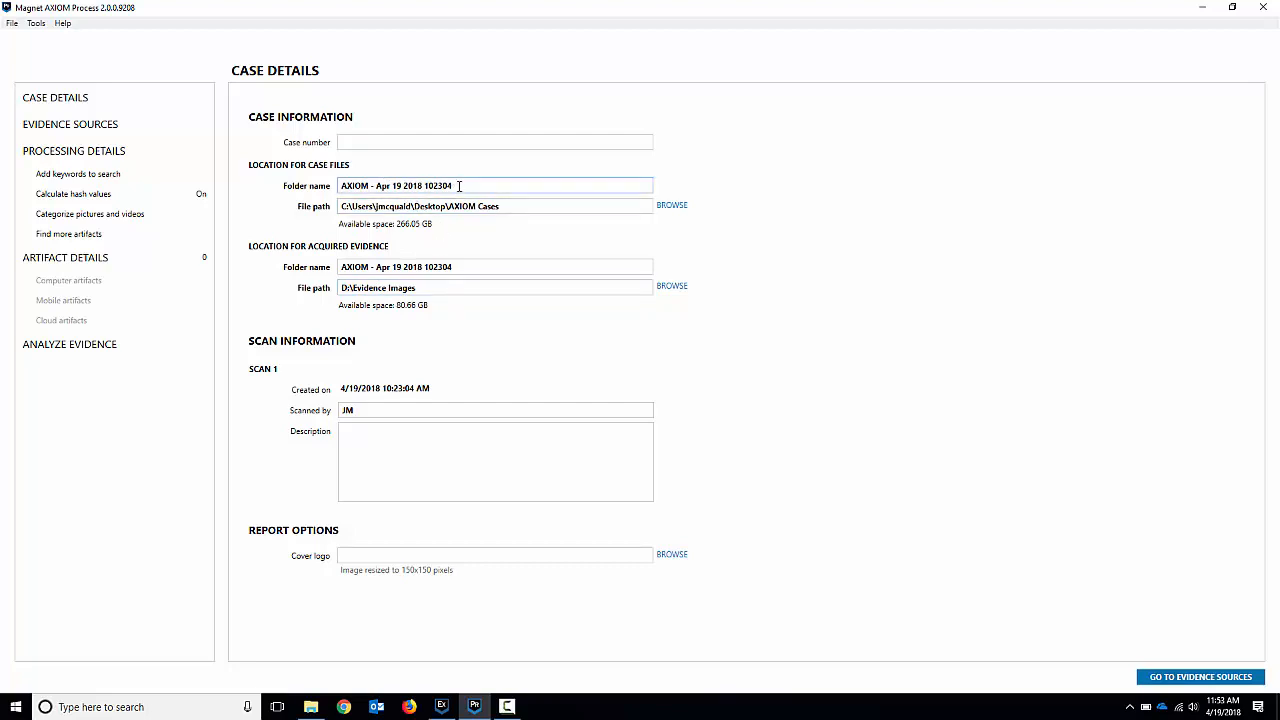
Name both the case files folder and the acquired evidence folder "AXIOM - Computer".
left_click_drag(459, 186, 376, 186)
type("Computer")
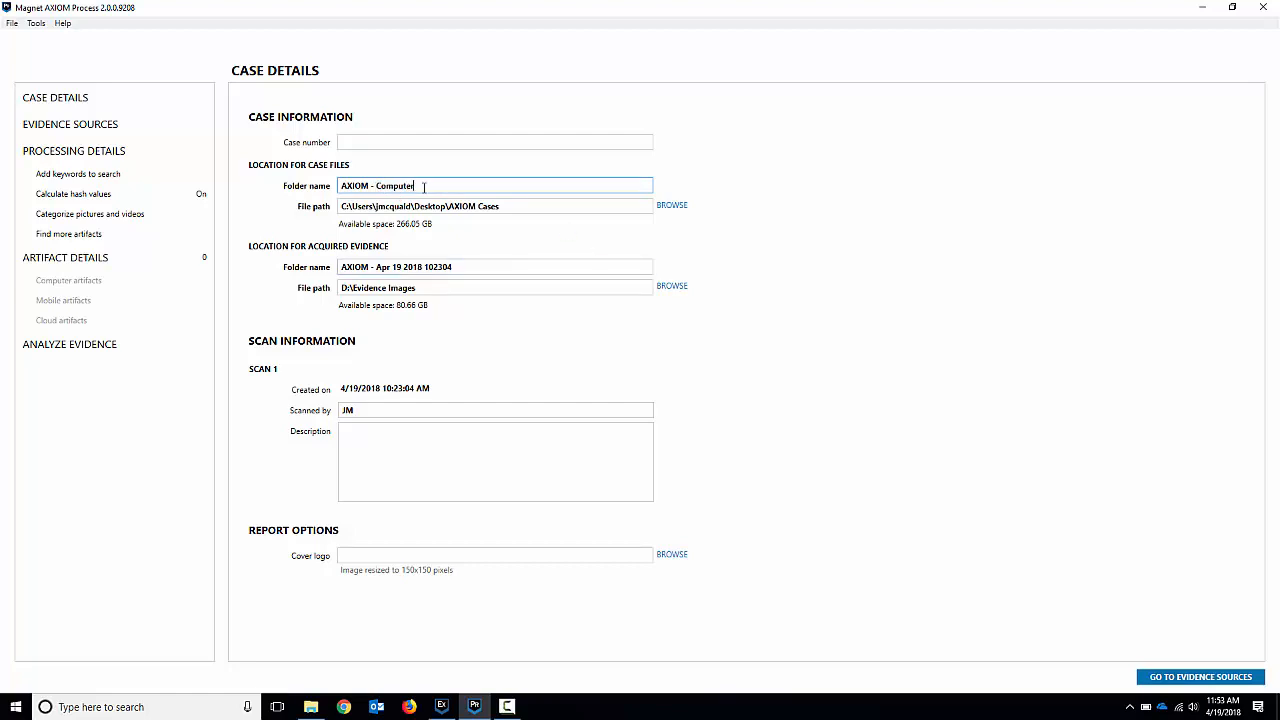
left_click_drag(447, 185, 206, 166)
key("ctrl+c")
left_click_drag(471, 268, 320, 252)
key("ctrl+v")
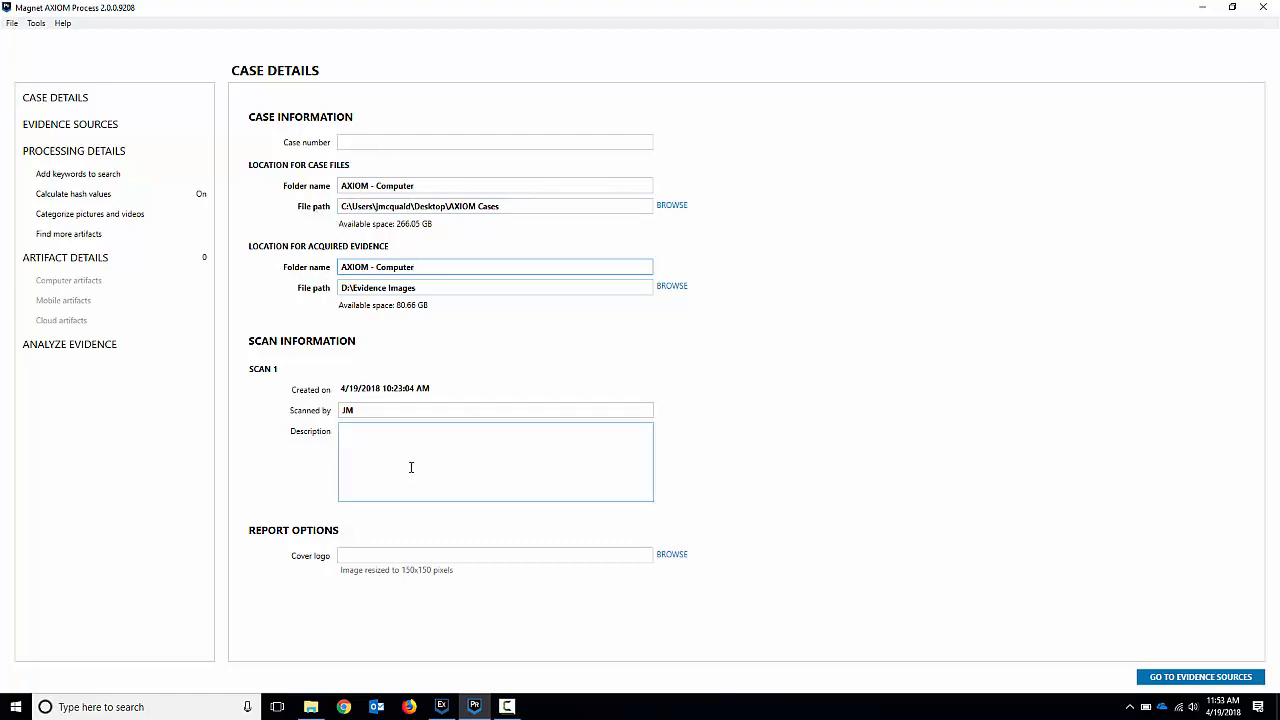
Start acquiring computer evidence from the physical drive PhysicalDrive0 HGST HTS721010A9E630 (931.51 GB).
left_click(120, 128)
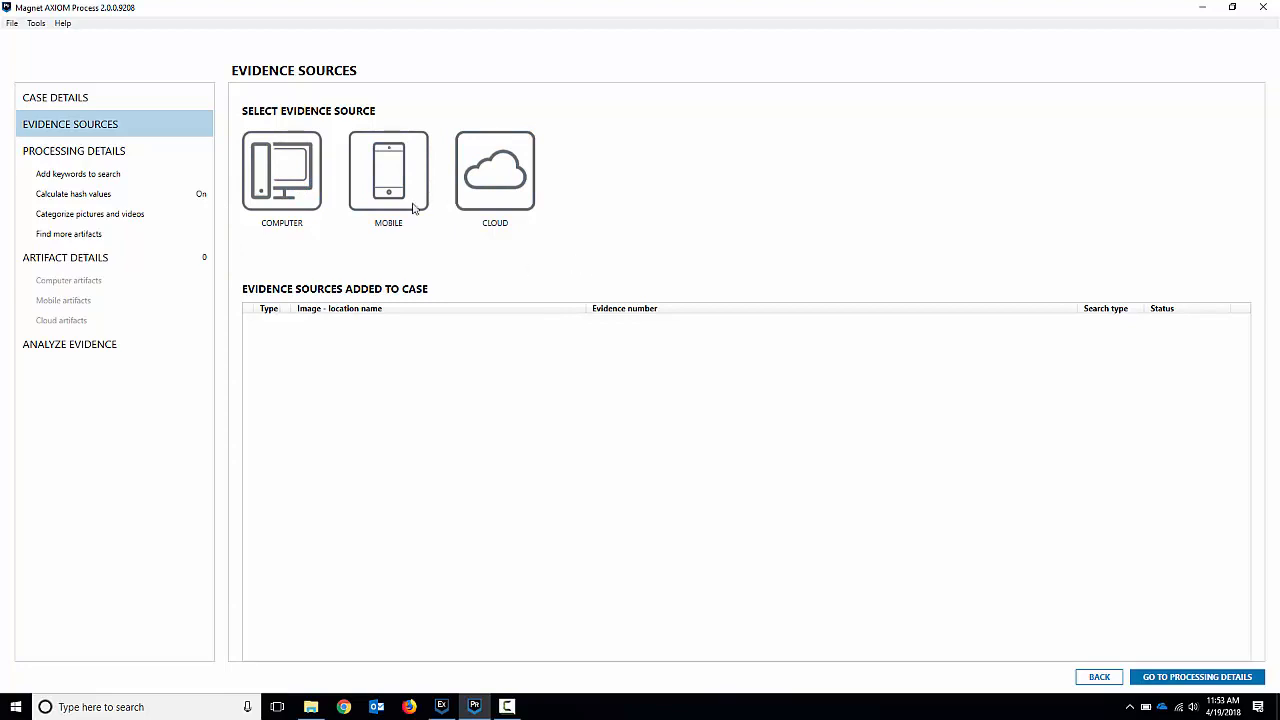
left_click(298, 181)
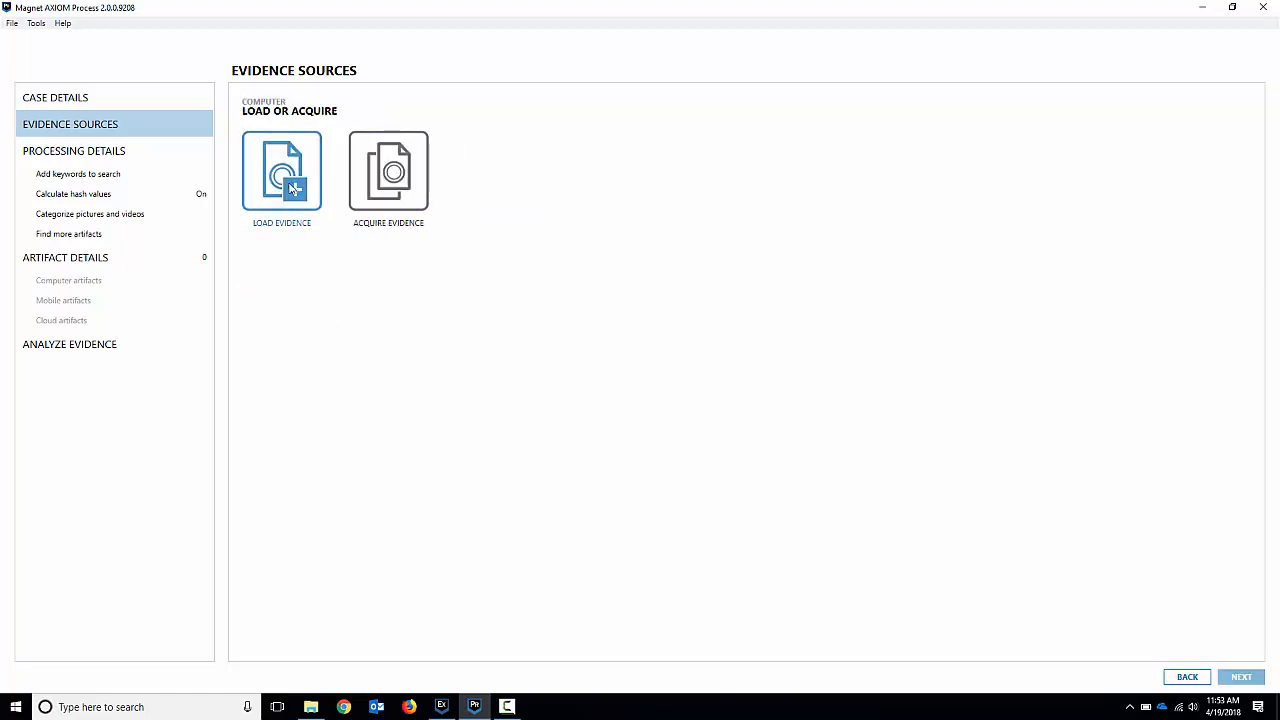
left_click(405, 197)
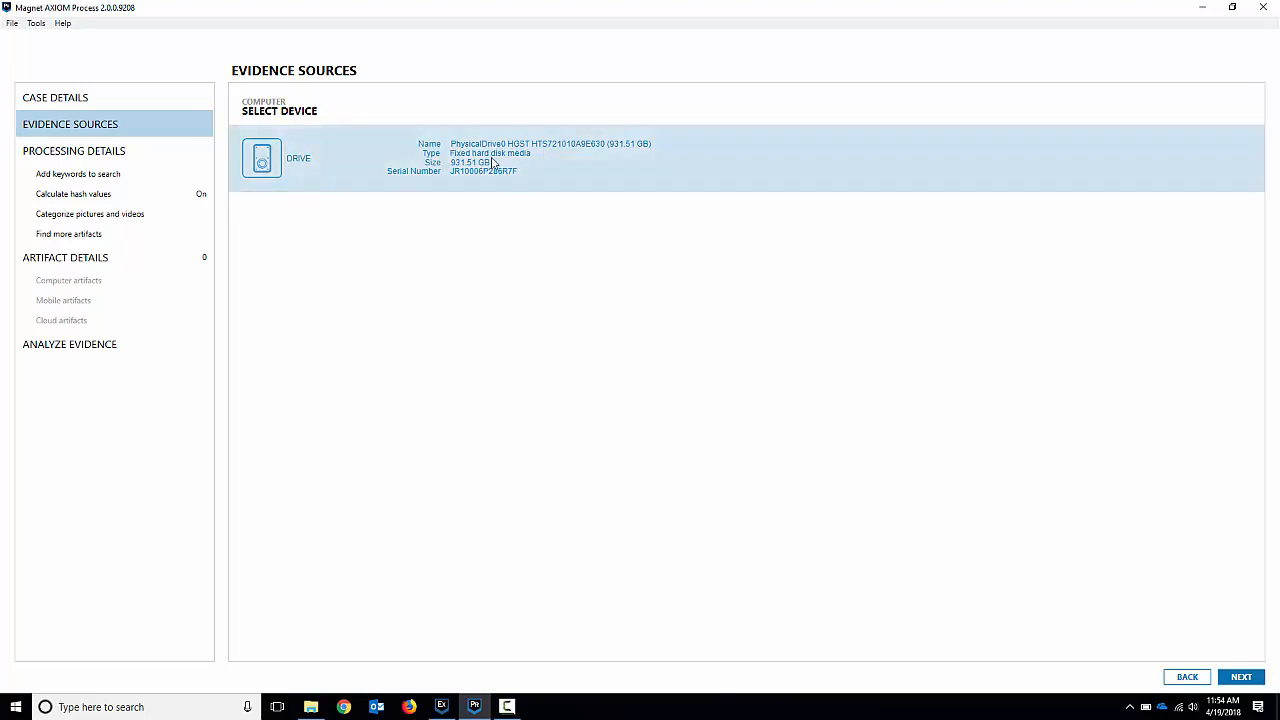
left_click(1243, 677)
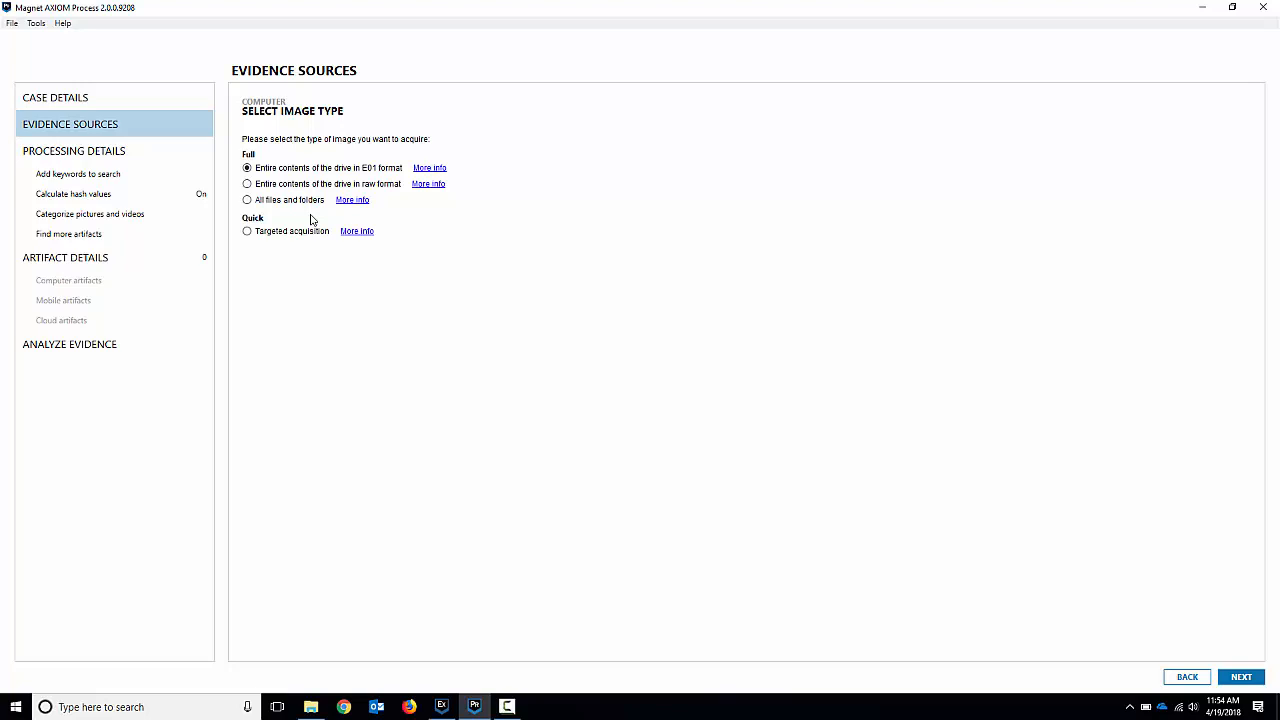
Choose to image the entire contents of the drive in E01 format and add it to the case with the Full search type.
left_click(287, 236)
left_click(296, 168)
left_click(1238, 680)
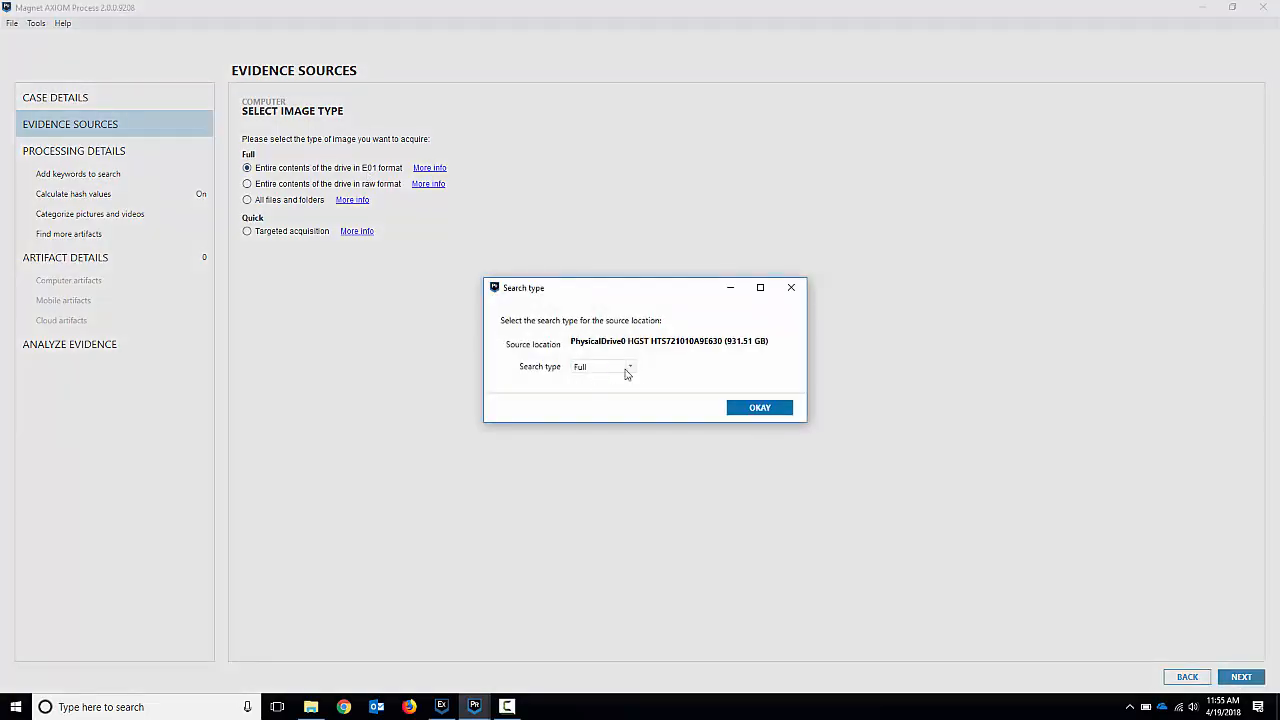
left_click(748, 411)
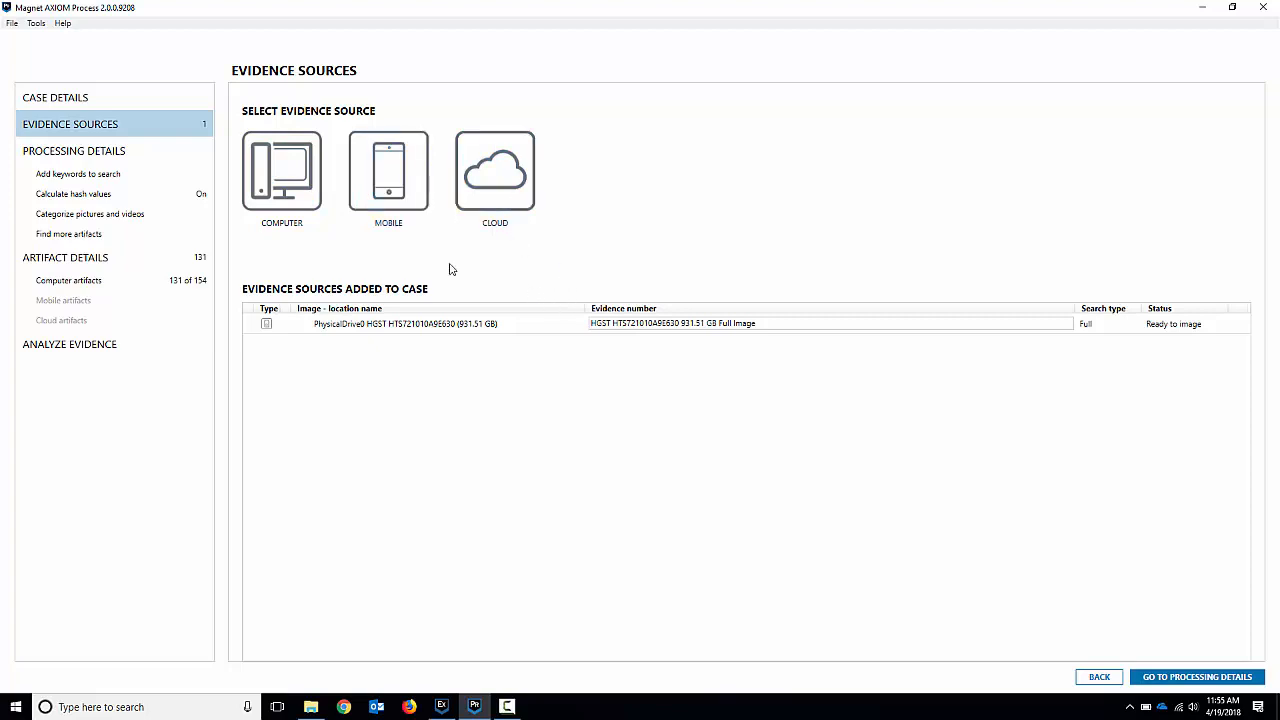
Start loading an existing computer image and browse to the Most Final IEF Demo Image 5.8 E01 folder within Evidence Images on D:.
left_click(287, 192)
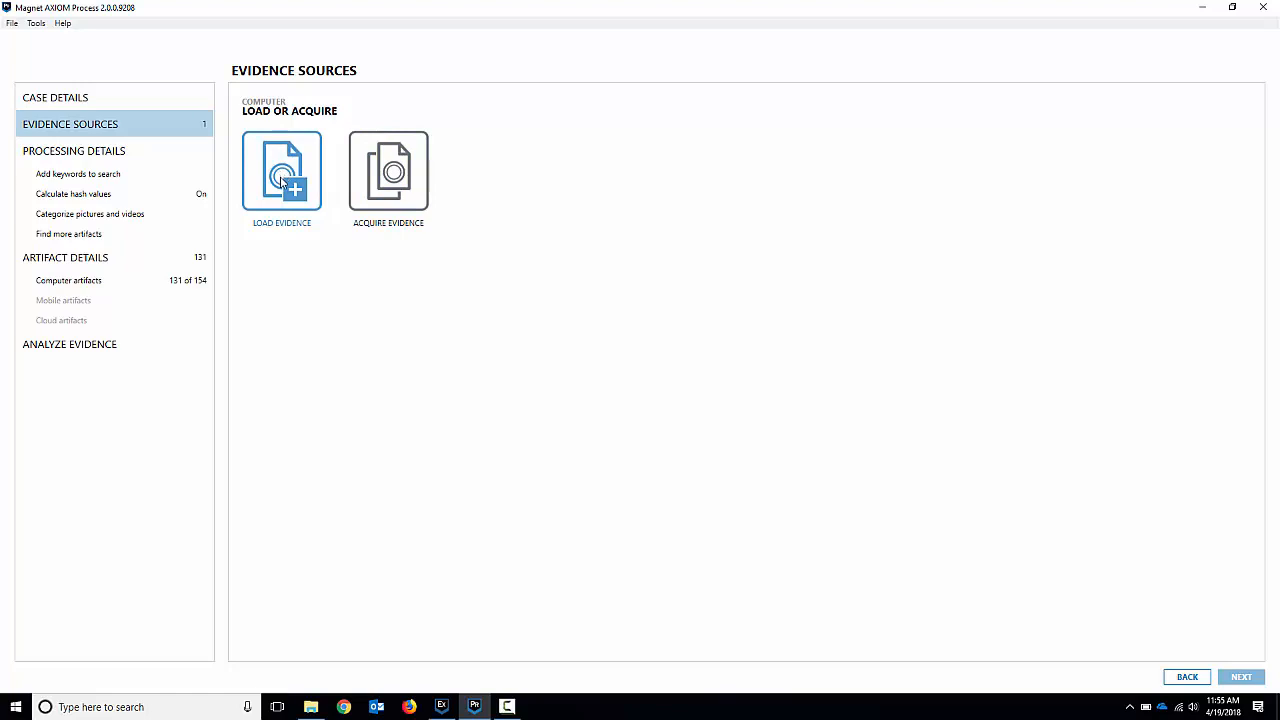
left_click(285, 179)
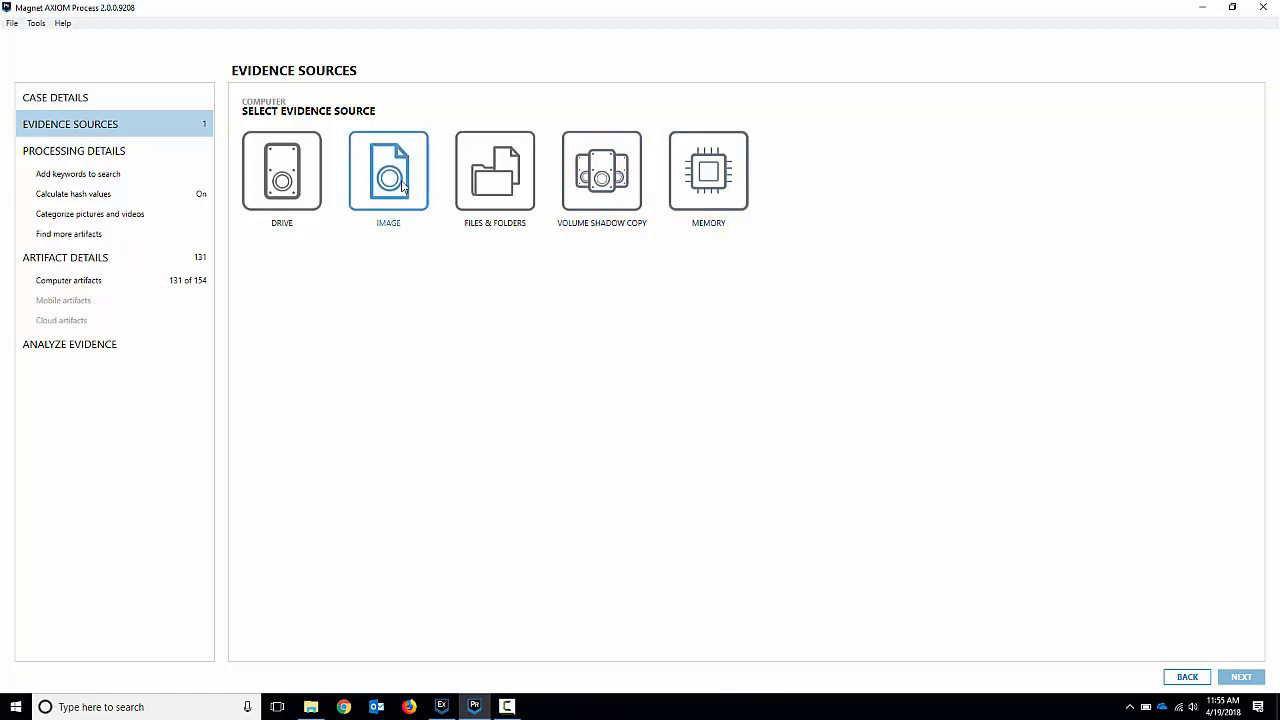
left_click(388, 222)
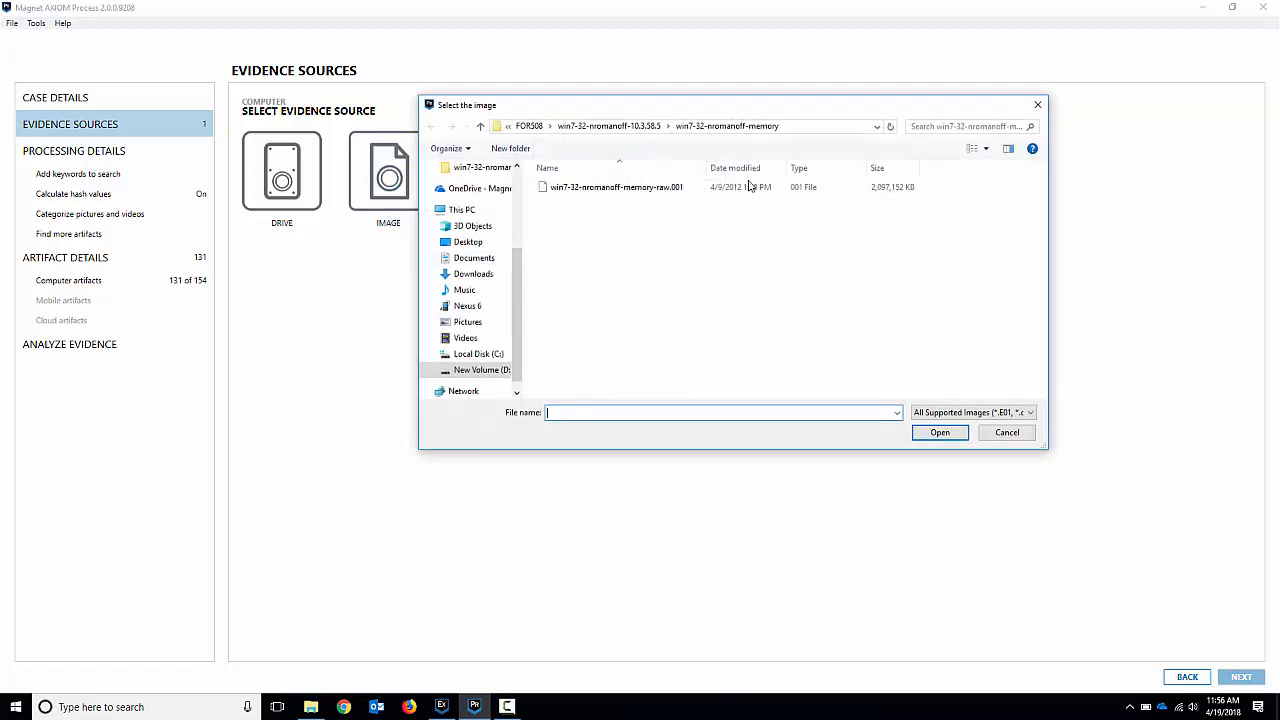
left_click(529, 127)
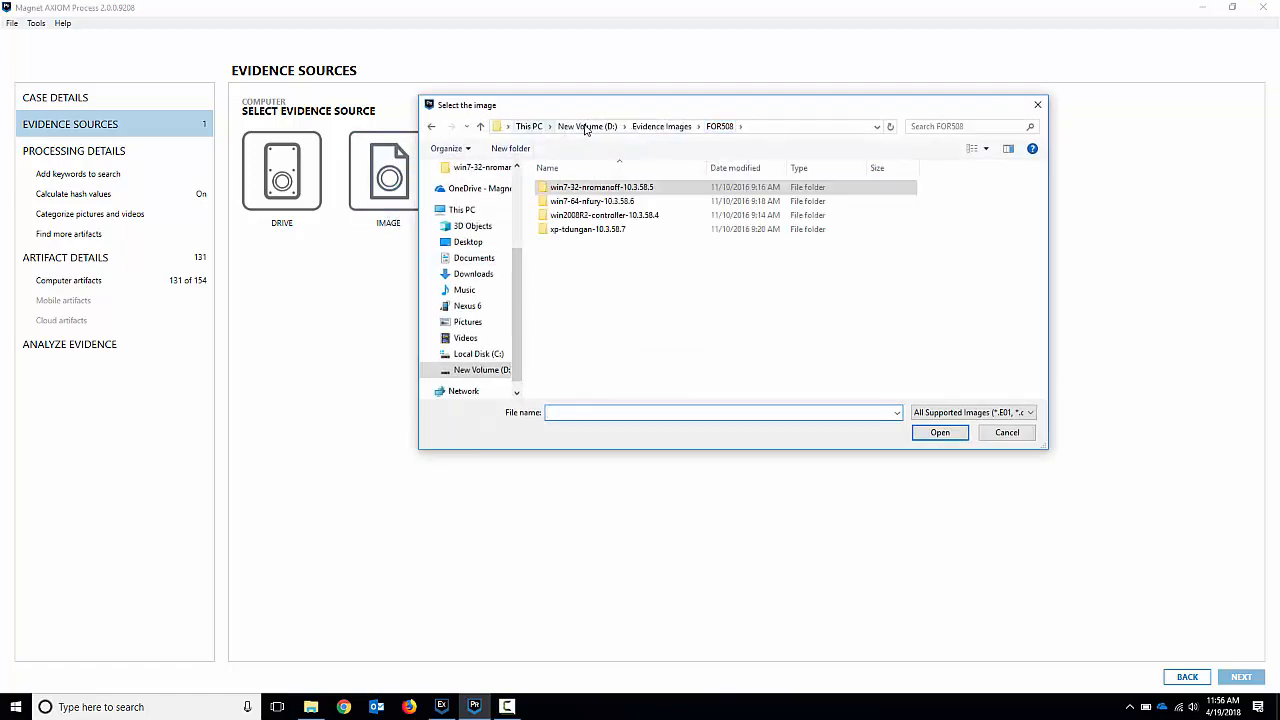
left_click(661, 126)
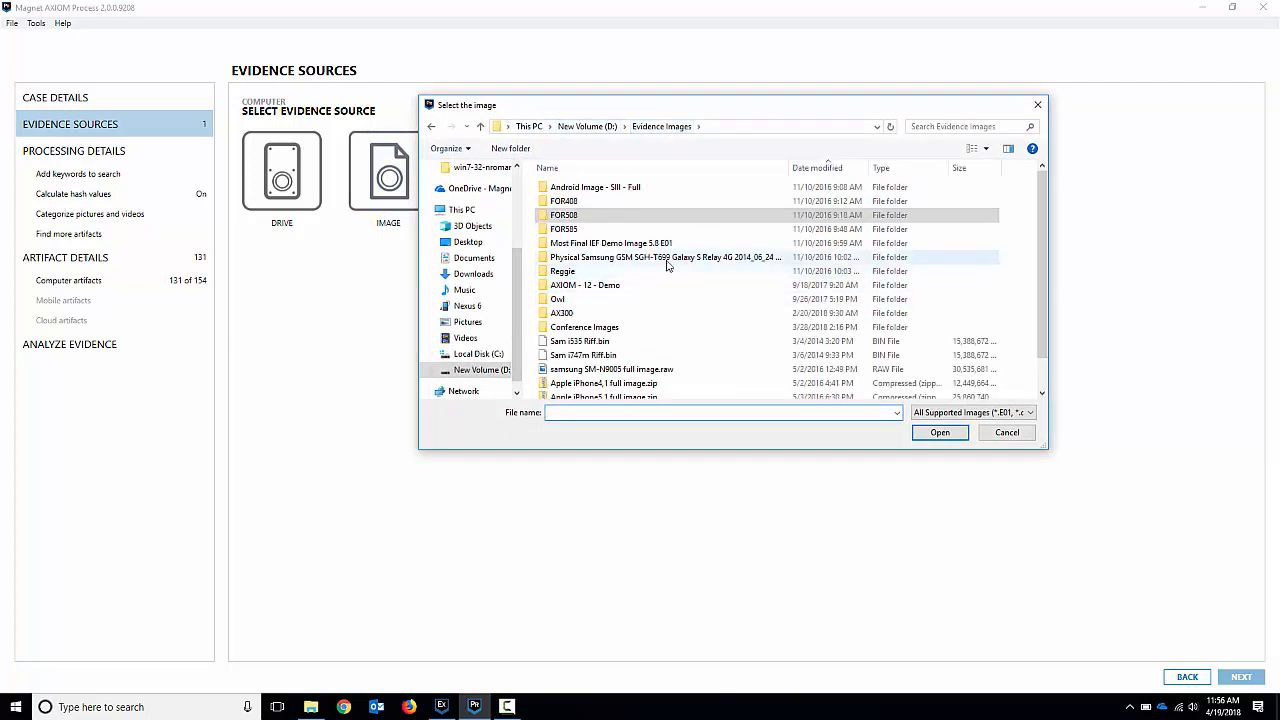
double_click(618, 246)
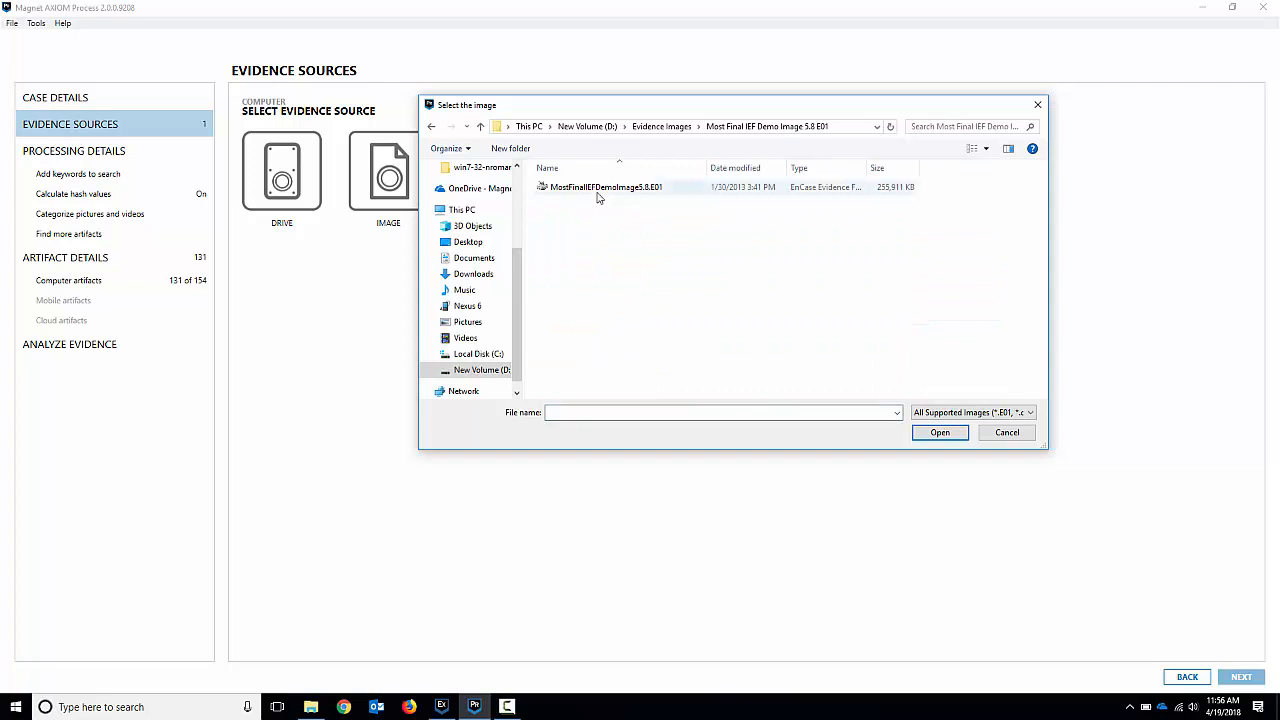
List all file types in the folder and load the first image segment, MostFinalIEFDemoImage5.8.E01.
left_click(1005, 413)
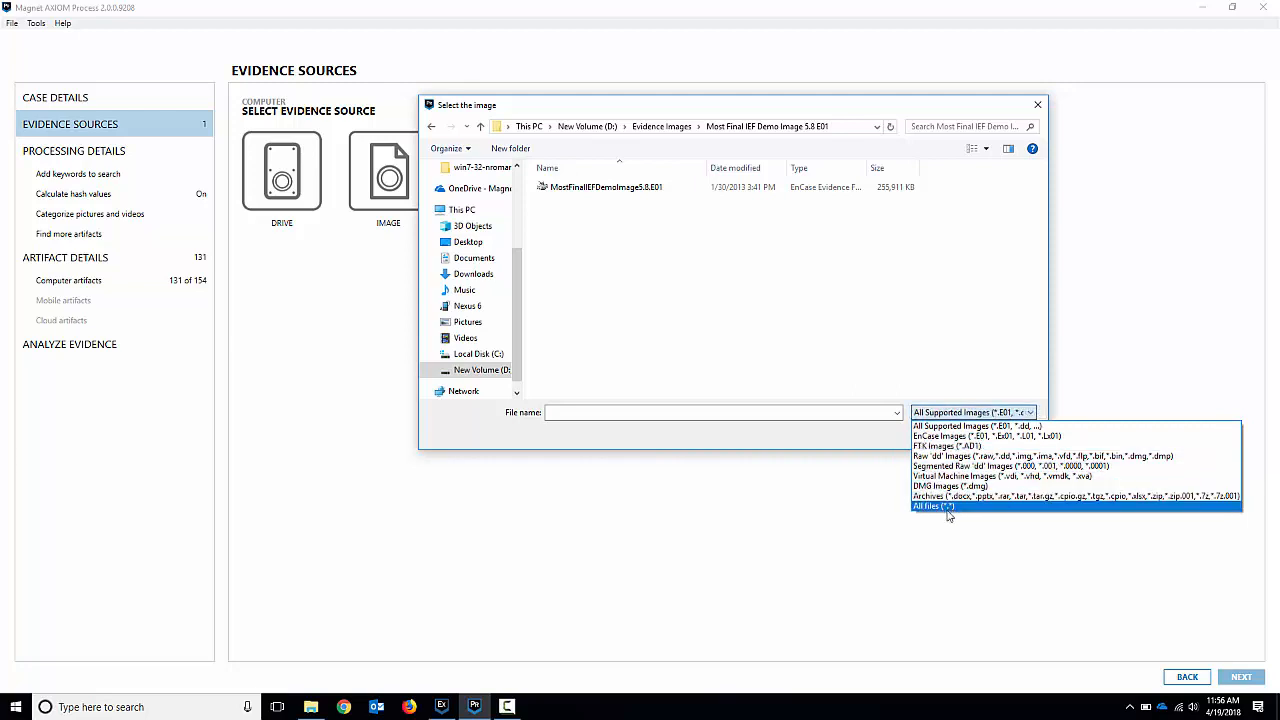
left_click(948, 508)
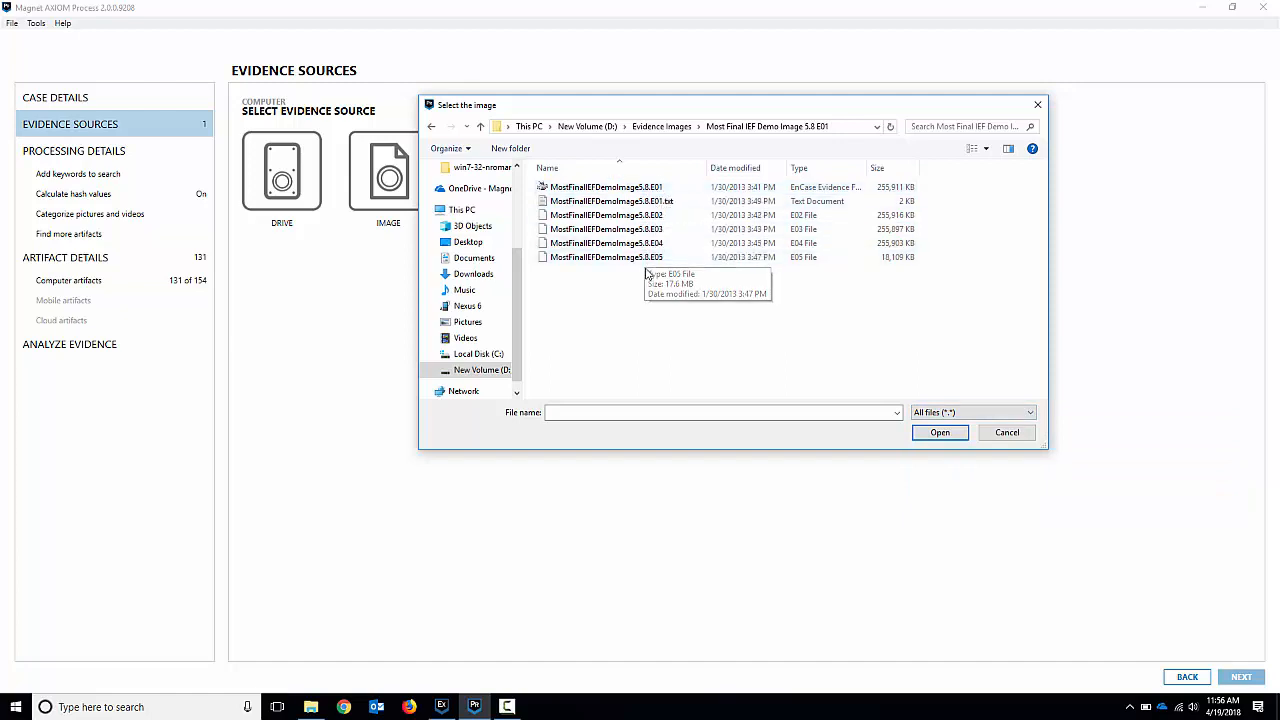
left_click(608, 188)
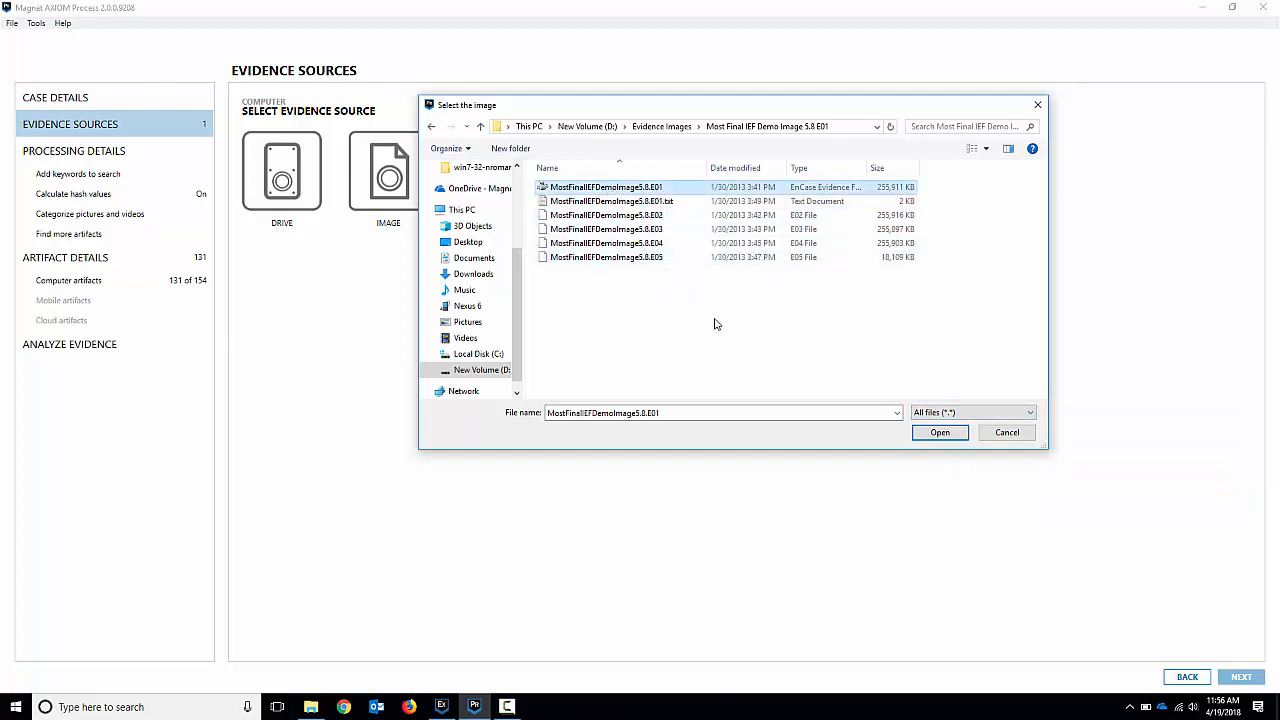
left_click(938, 433)
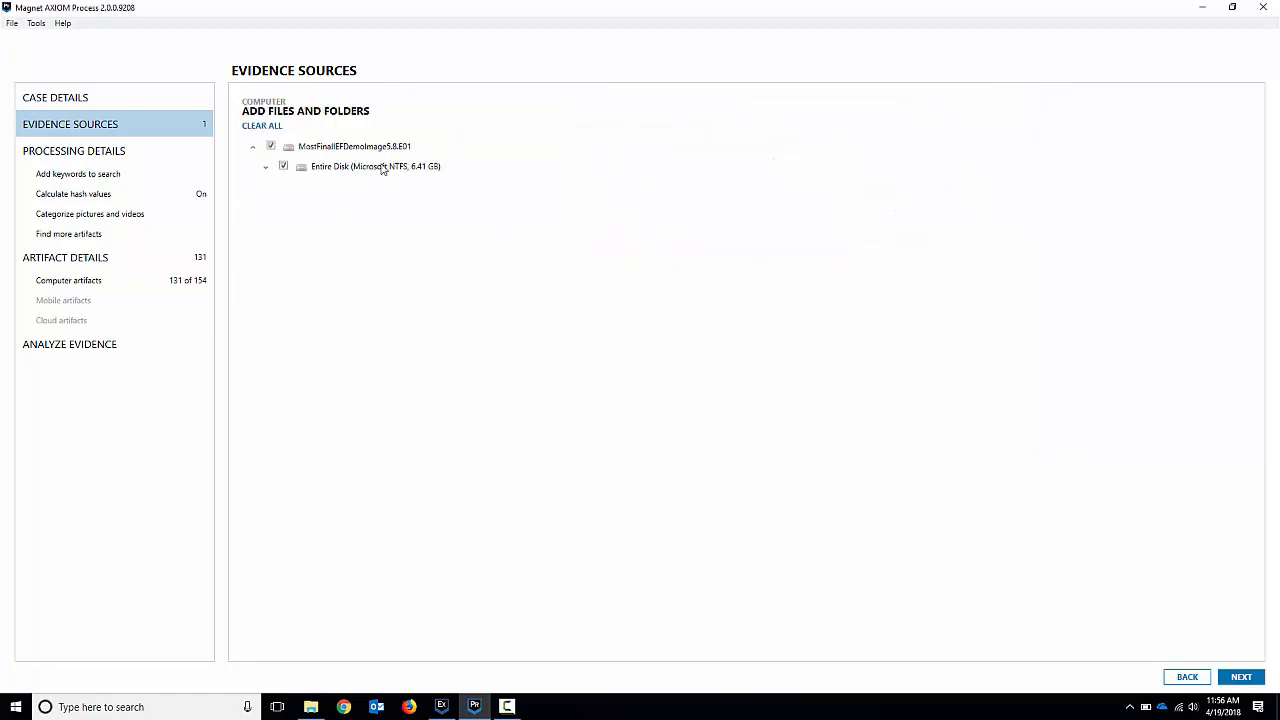
Keep the image's entire disk selected, try the Custom search type, and add the image to the case with a Full search.
left_click(1235, 675)
left_click(723, 337)
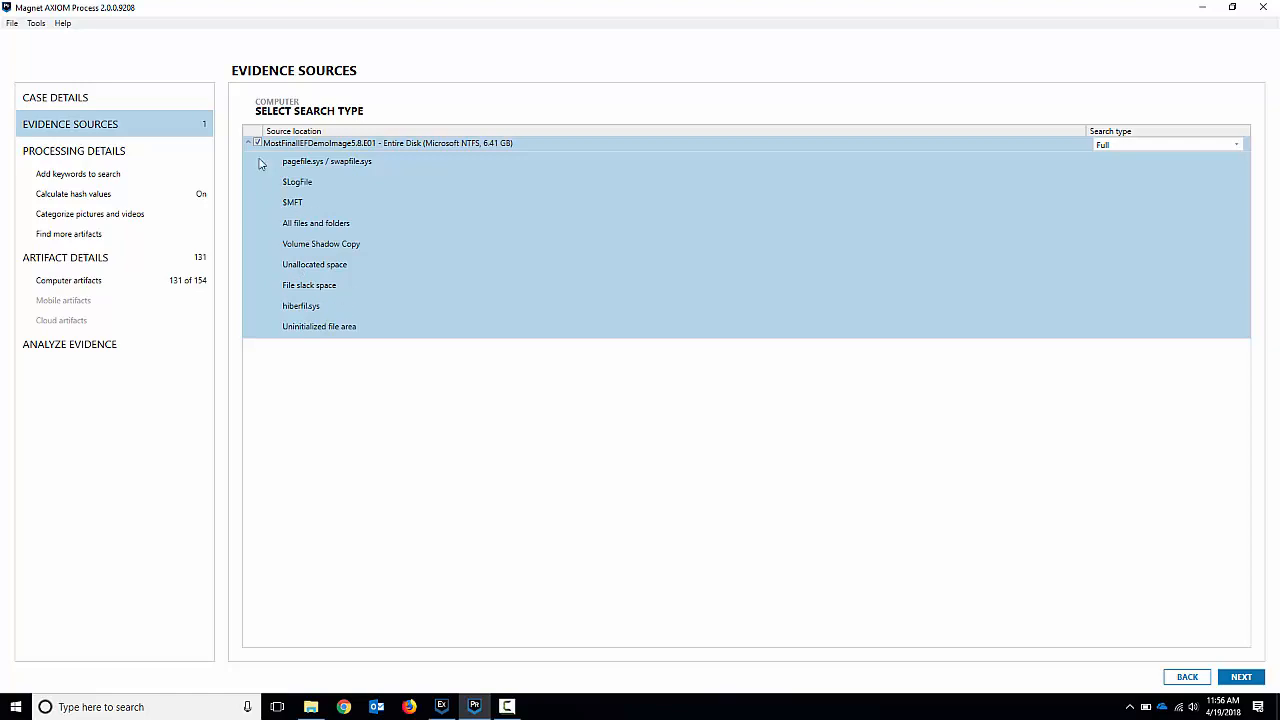
left_click(1136, 148)
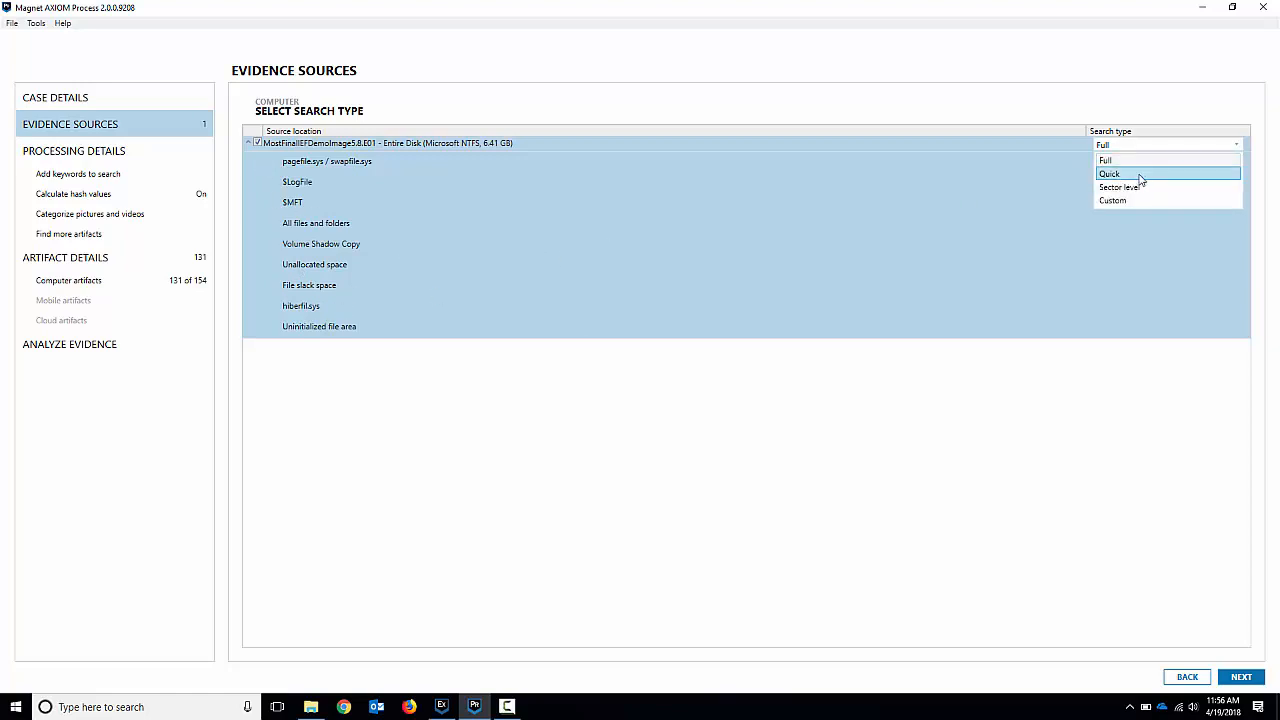
left_click(1125, 200)
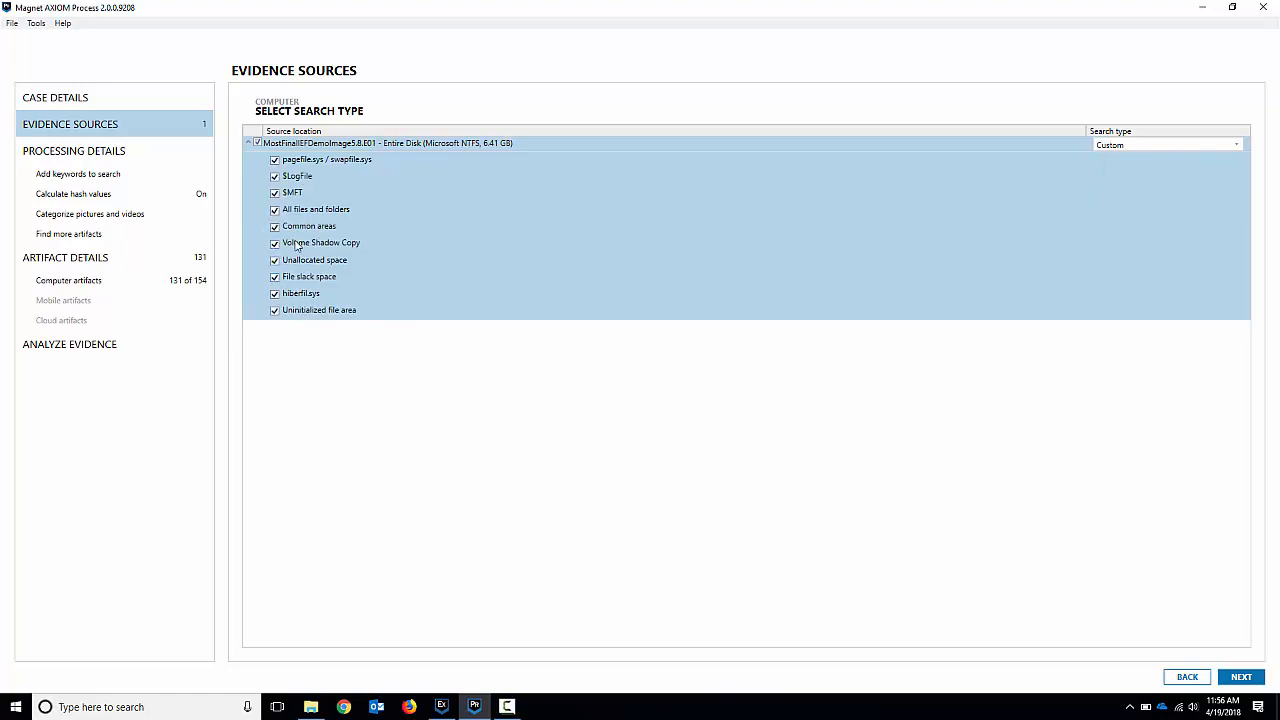
left_click(1118, 150)
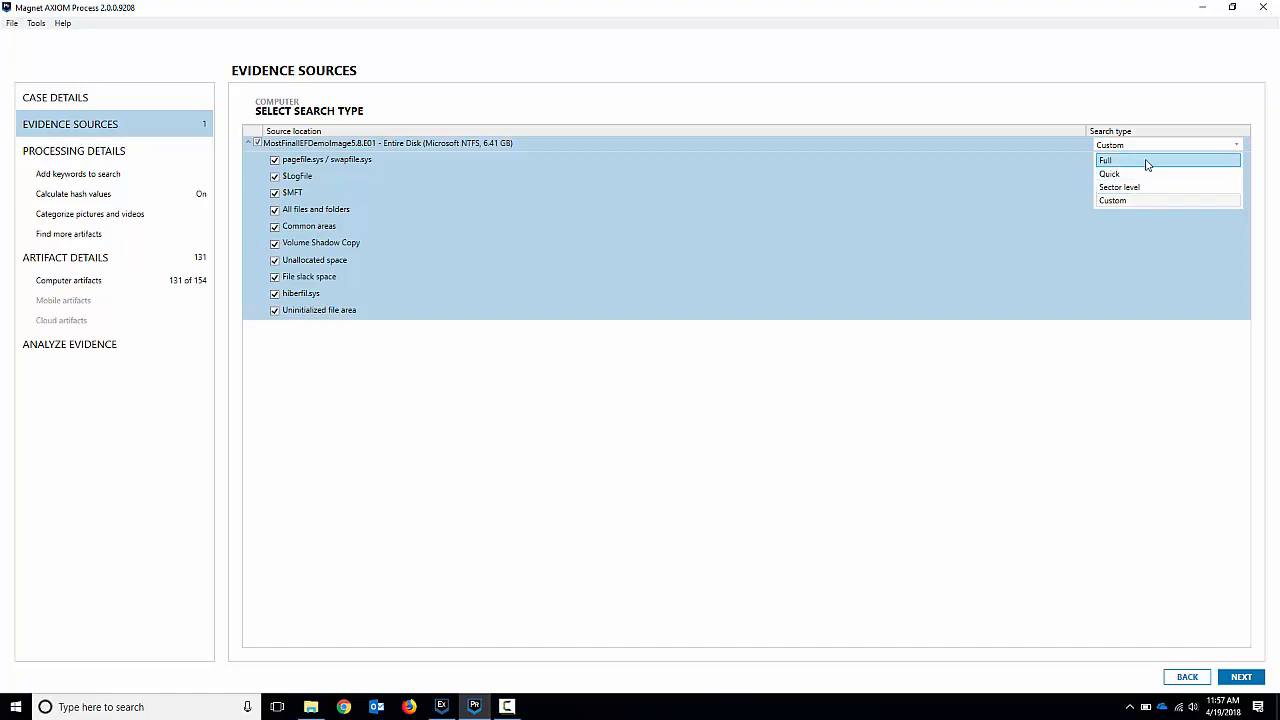
left_click(1140, 163)
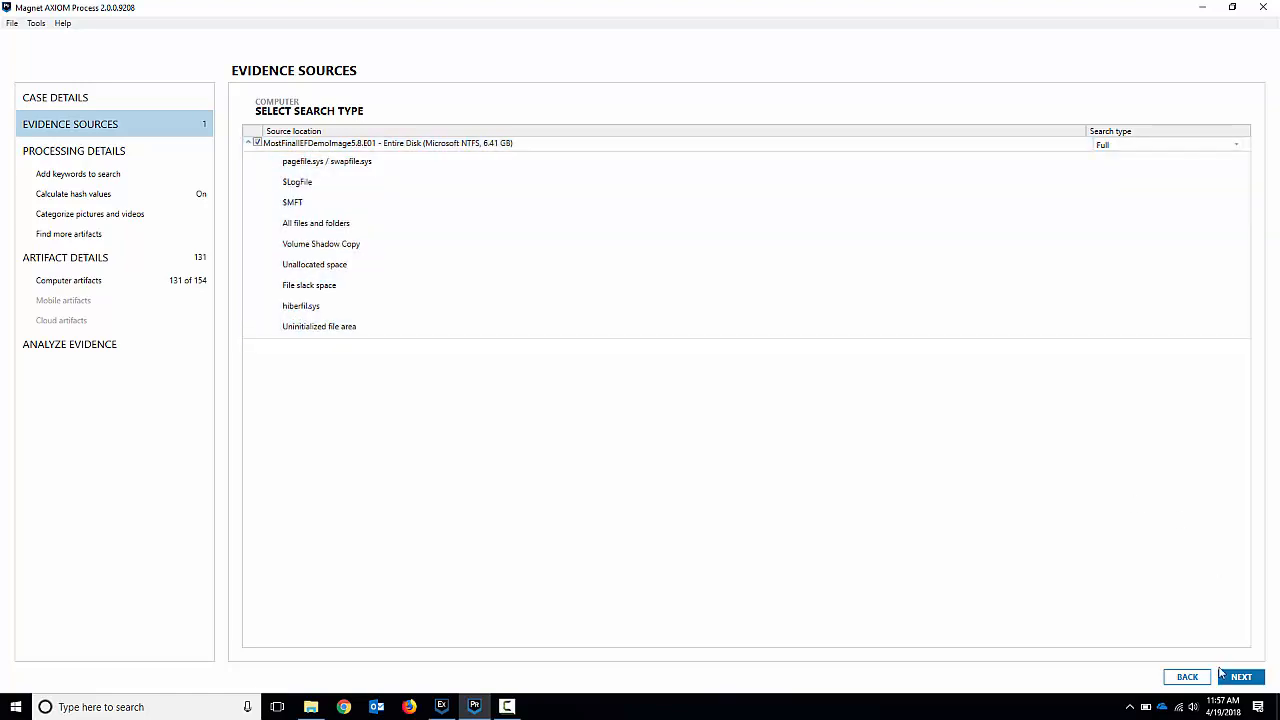
left_click(1240, 677)
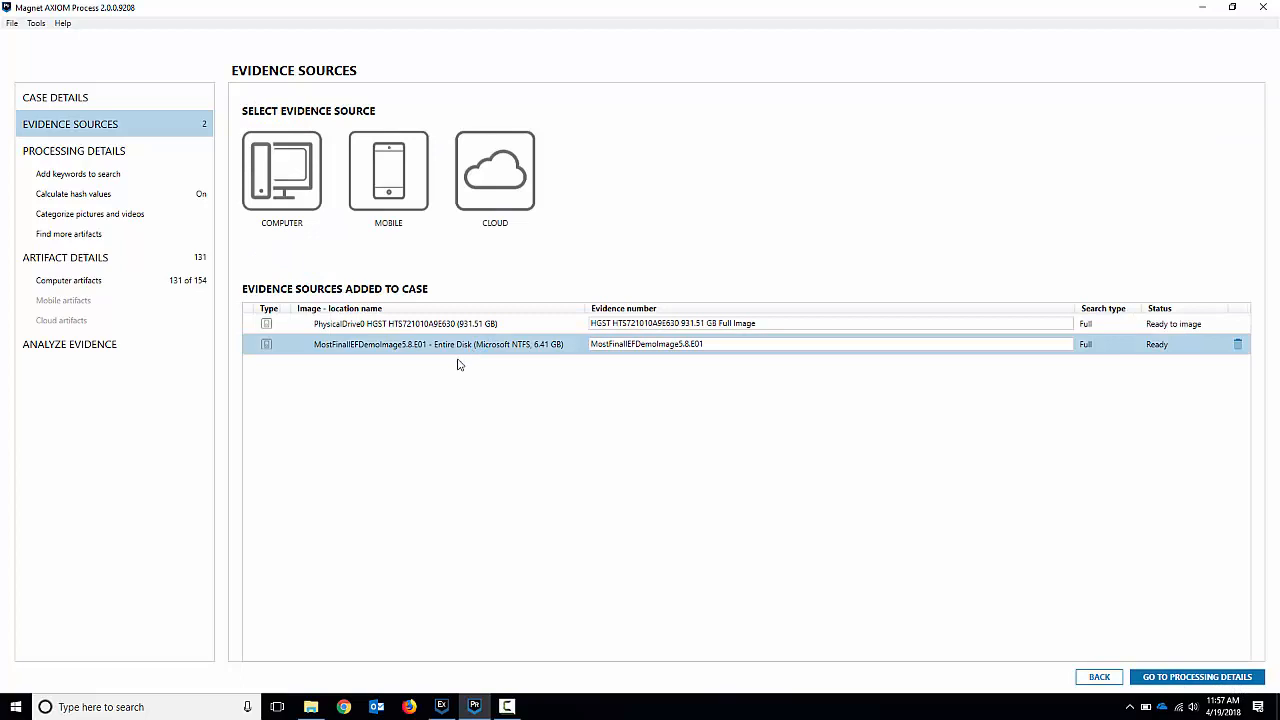
Start loading a memory dump file as another computer evidence source.
left_click(284, 183)
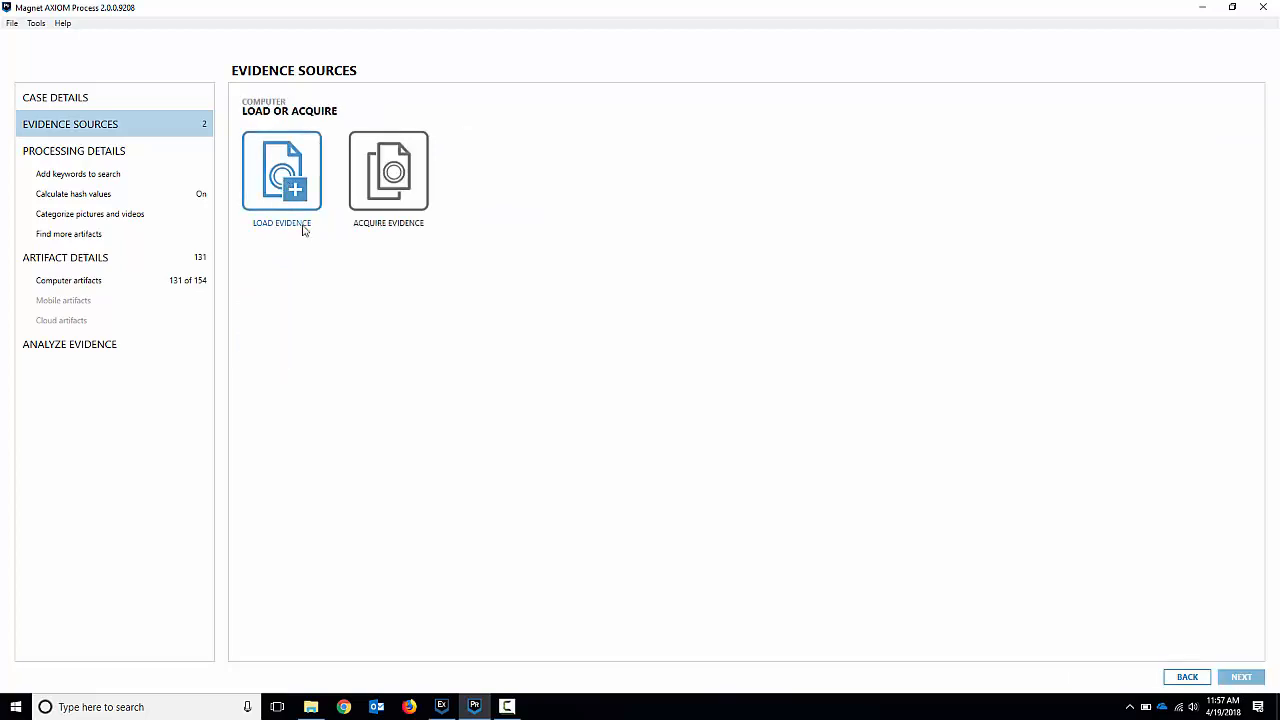
left_click(284, 192)
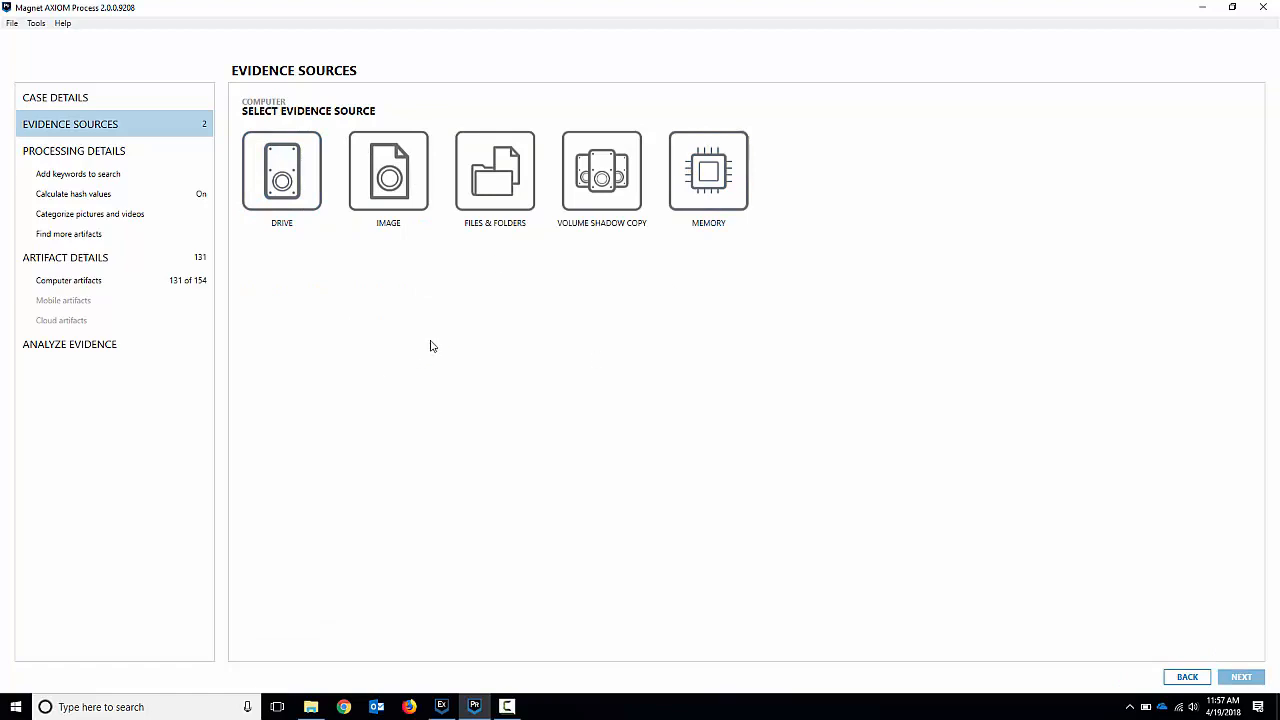
left_click(714, 174)
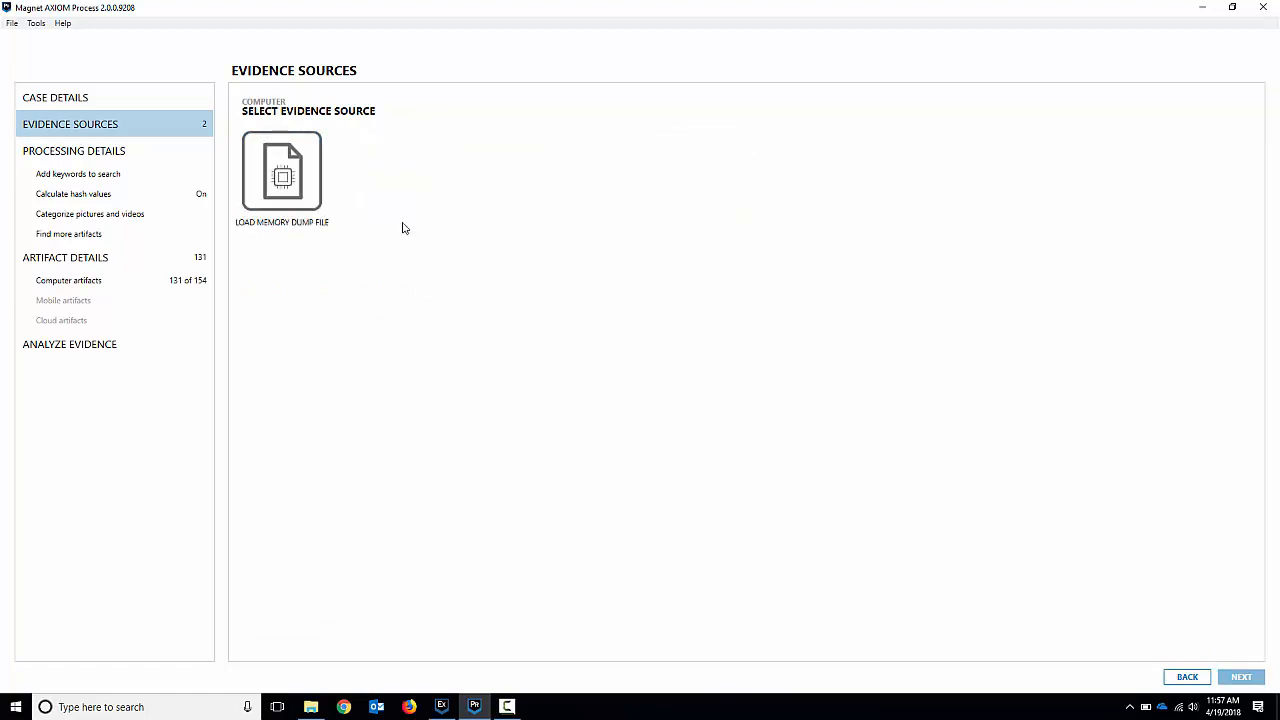
left_click(286, 180)
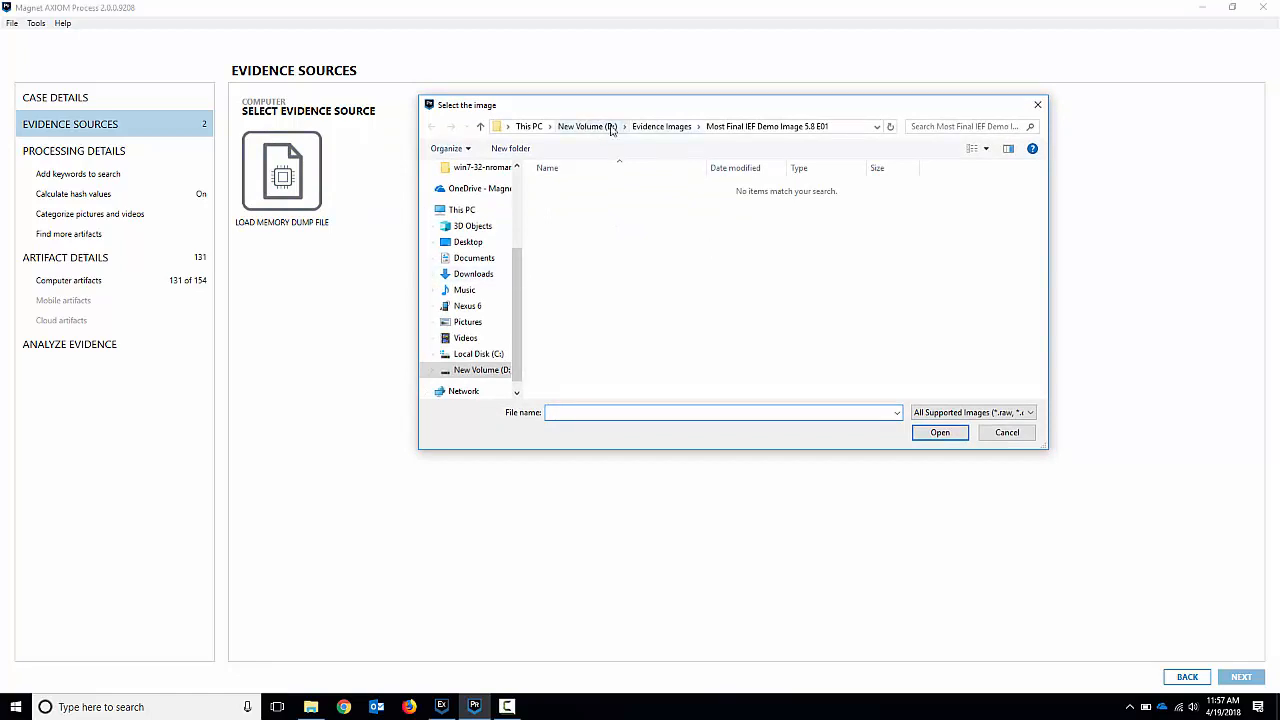
Load win7-32-nromanoff-memory-raw.001 from the win7-32-nromanoff-memory folder under Evidence Images, FOR508, win7-32-nromanoff-10.3.58.5.
left_click(668, 127)
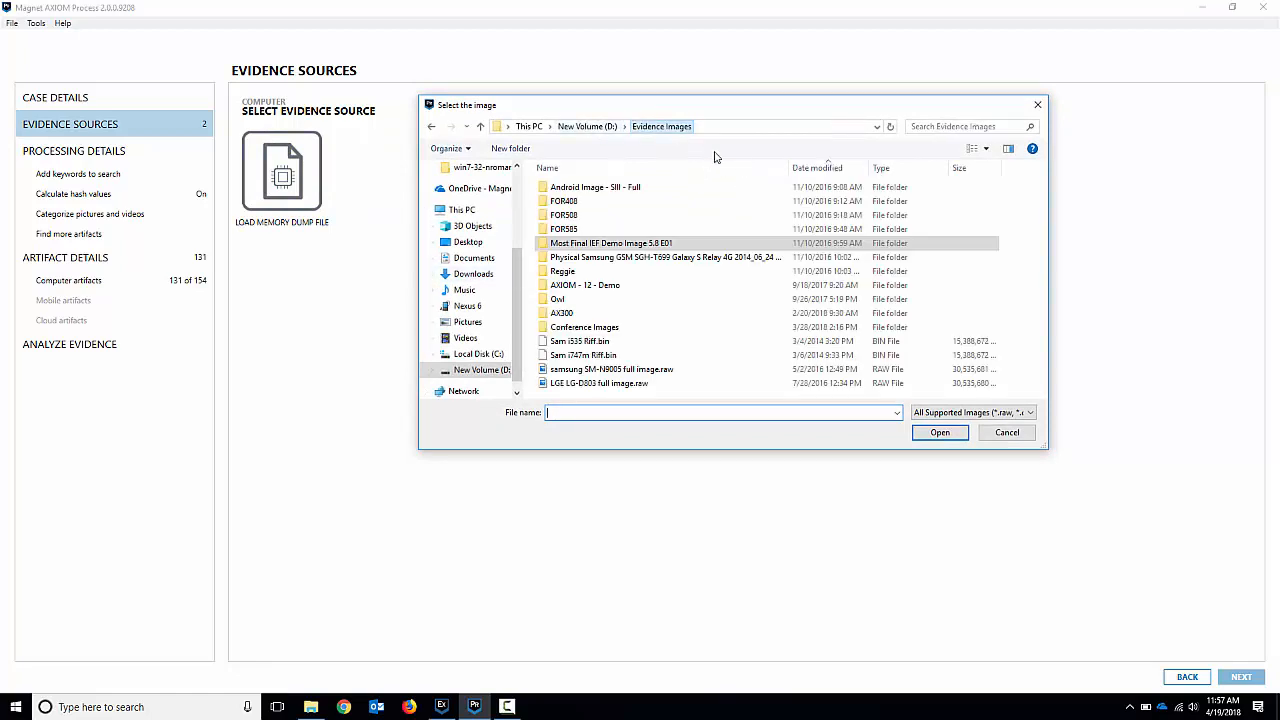
double_click(598, 214)
double_click(593, 188)
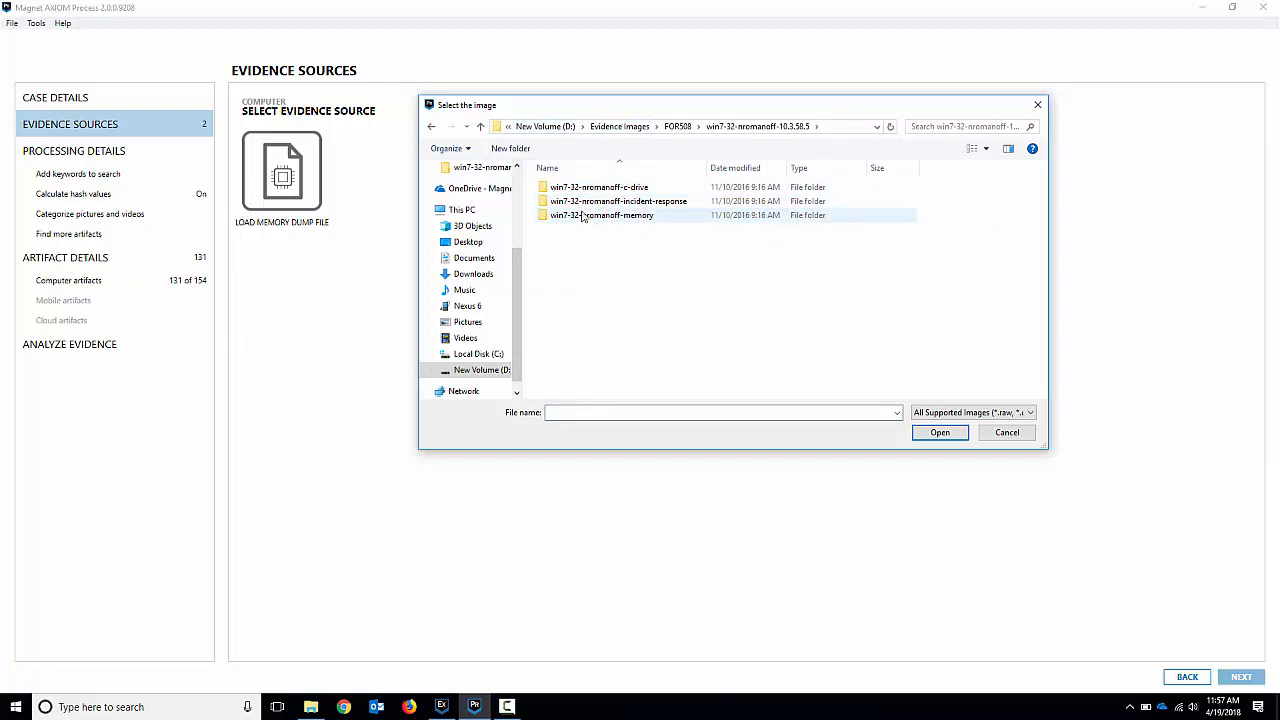
double_click(591, 215)
left_click(596, 187)
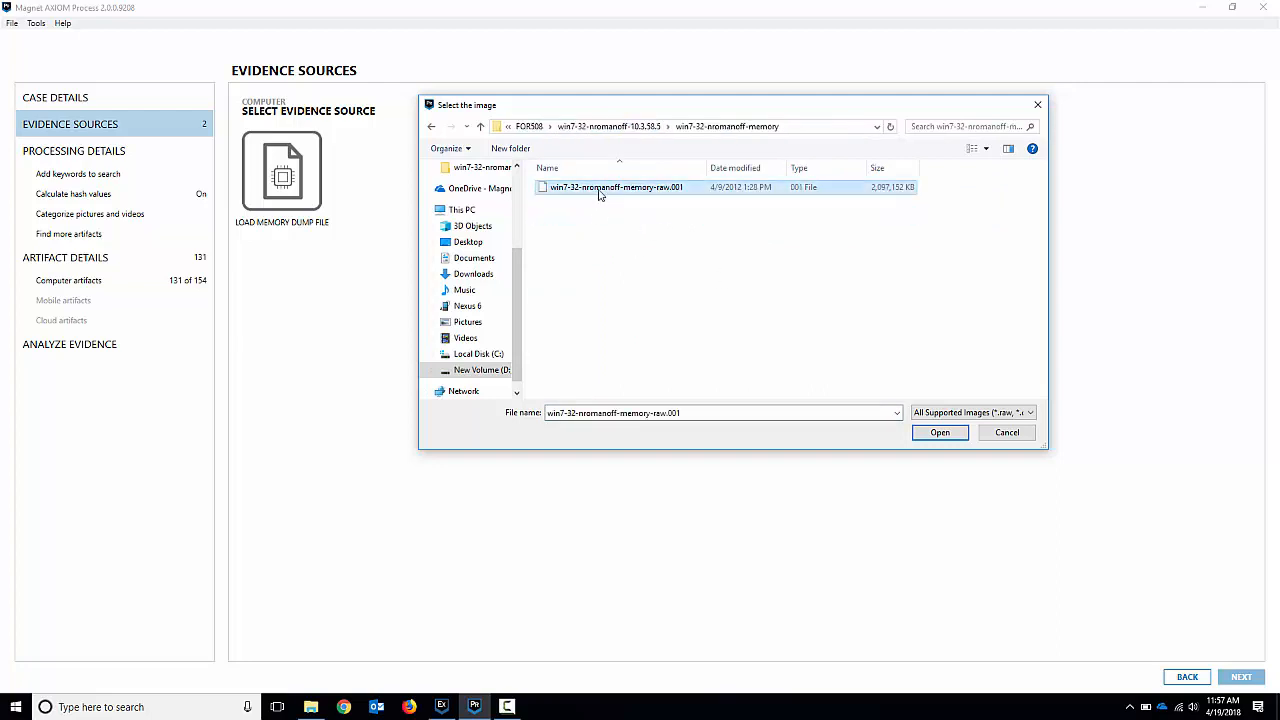
double_click(600, 190)
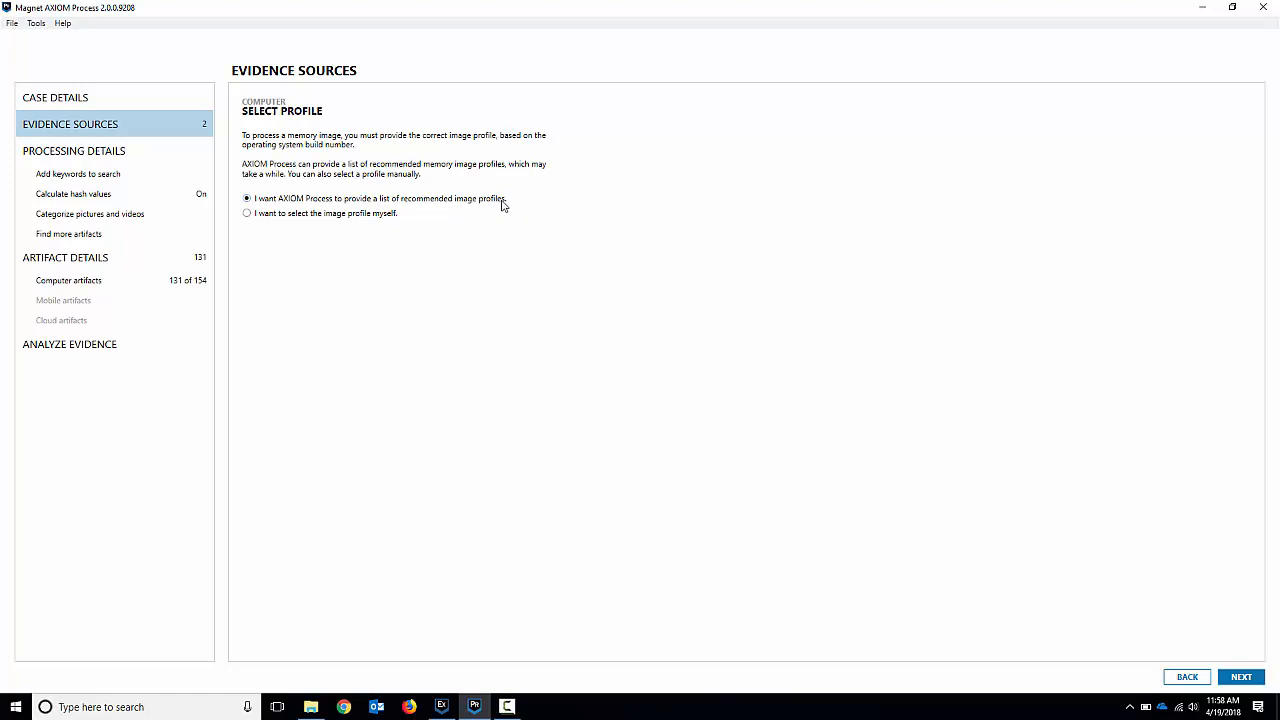
Have recommended image profiles provided, select Win7SP0x86, and add the memory dump to the case.
left_click(1244, 680)
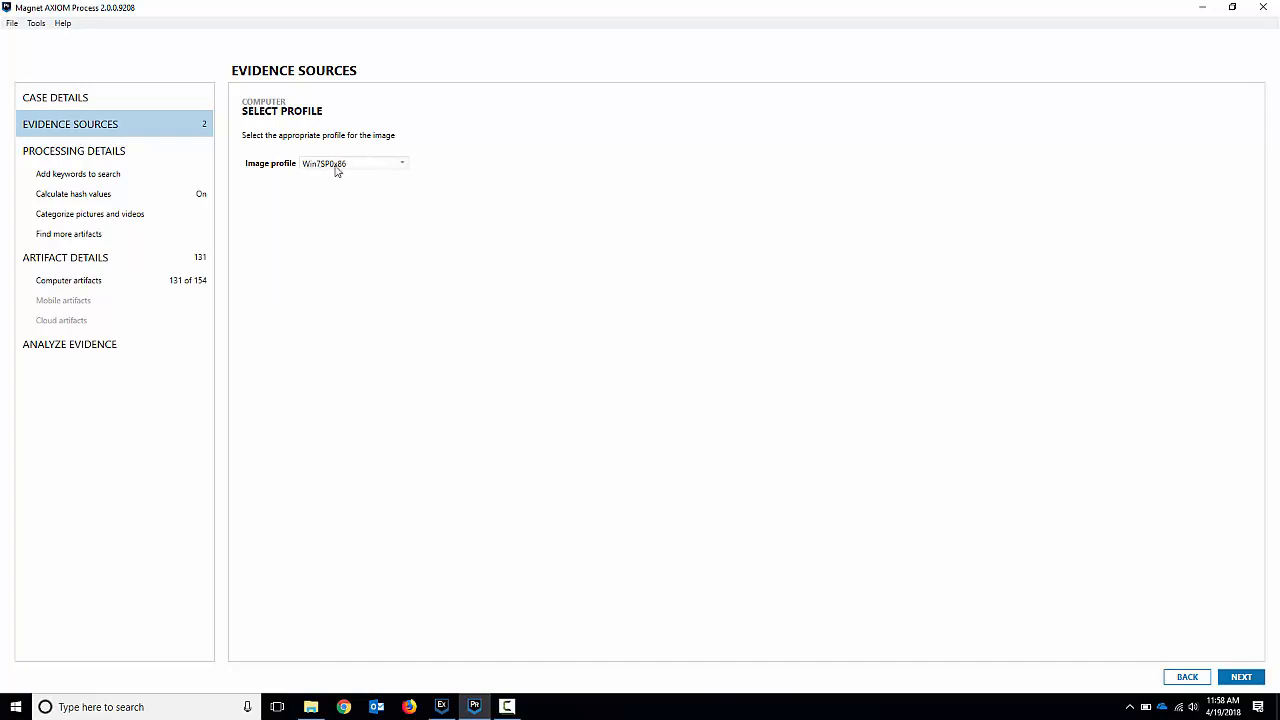
left_click(404, 164)
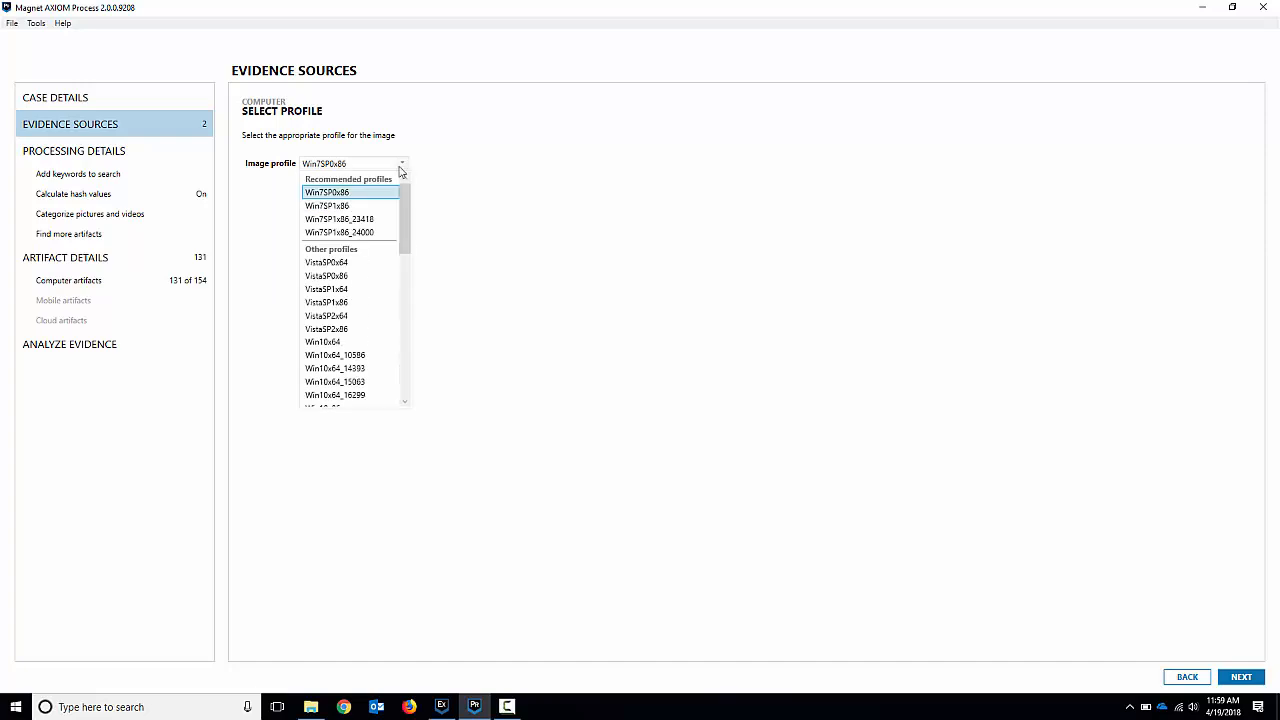
left_click(355, 193)
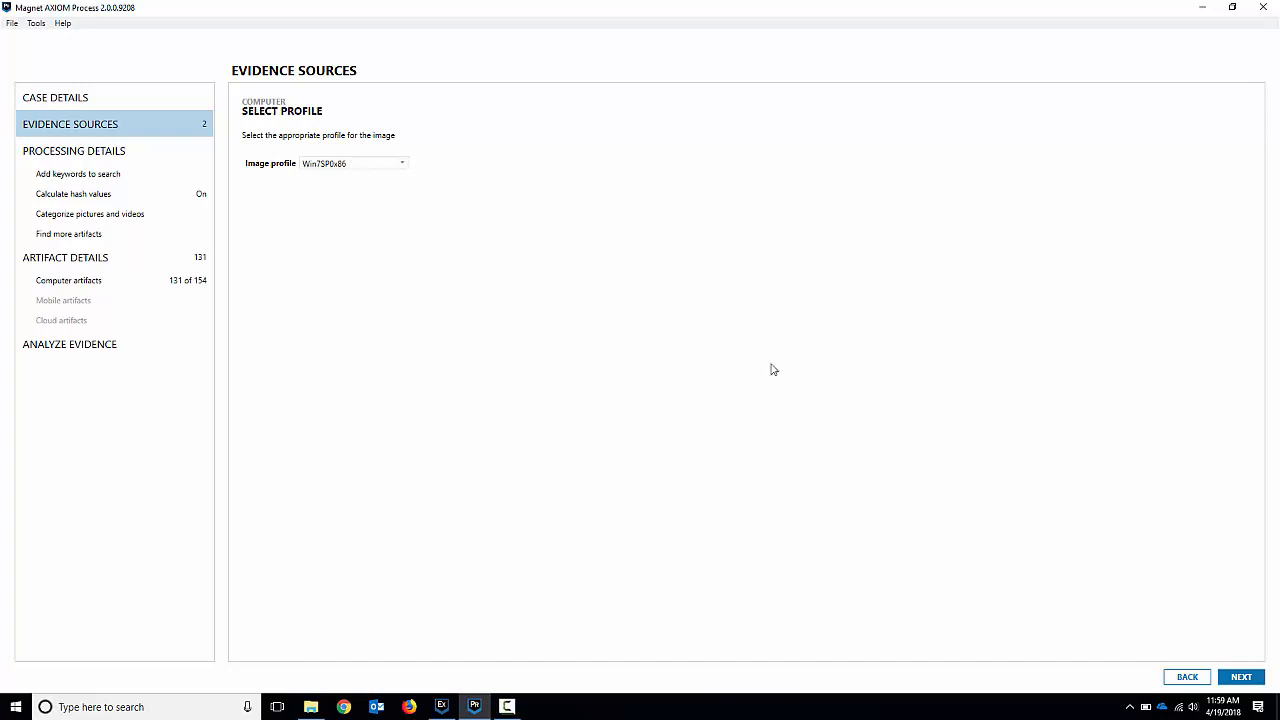
left_click(1243, 677)
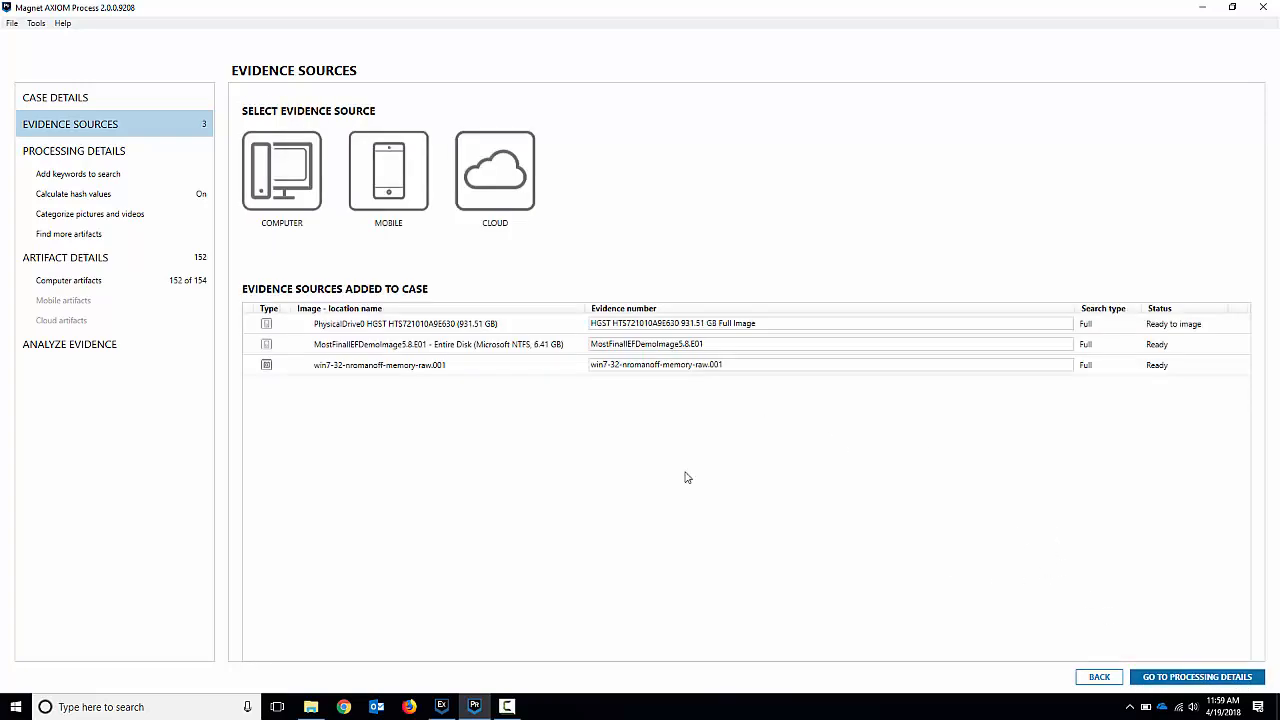